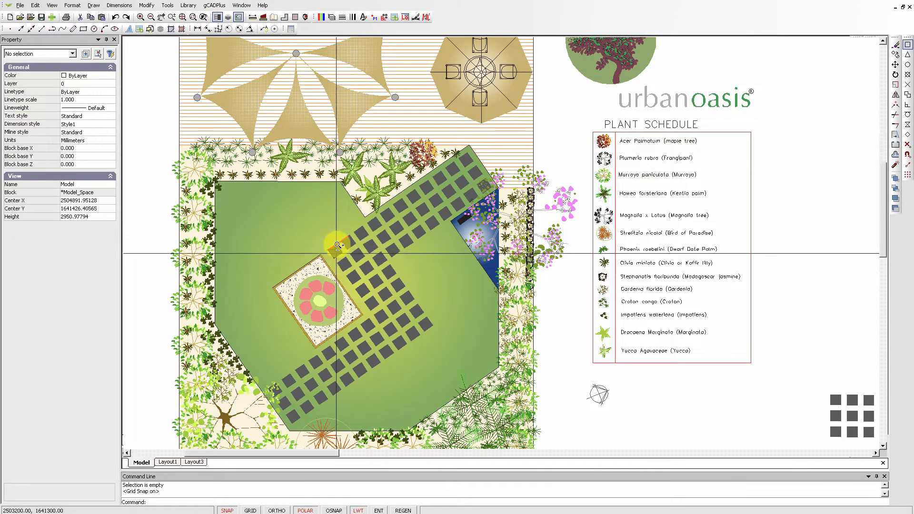
Turn off grid snap and check the angle of the red line along the garden path's upper edge
scroll(337, 246, "up", 5)
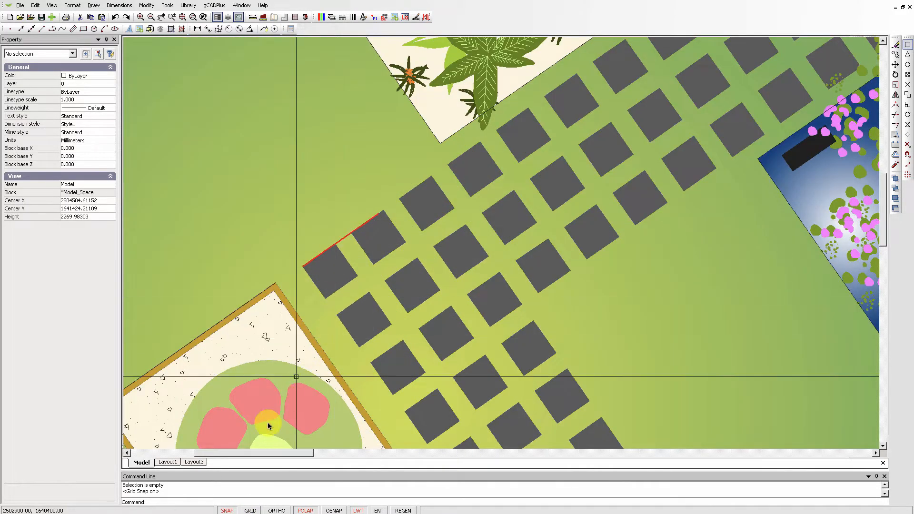
left_click(227, 510)
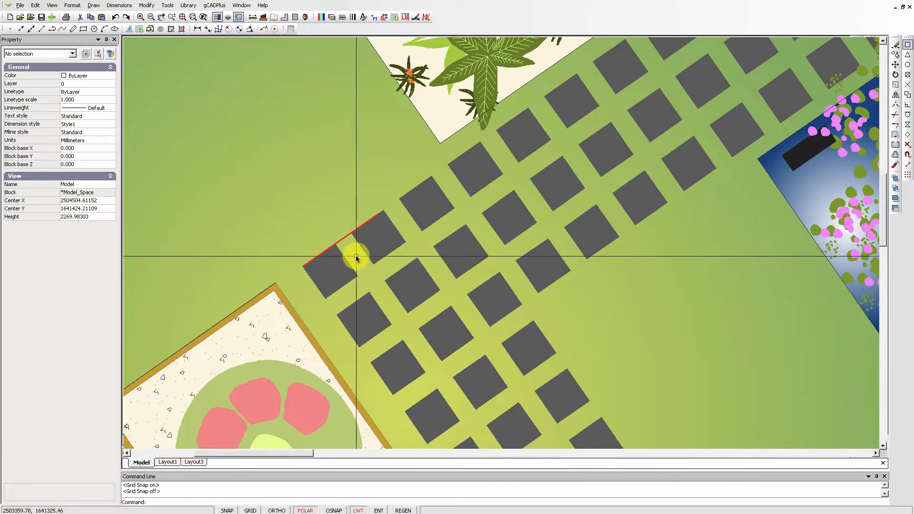
left_click(343, 242)
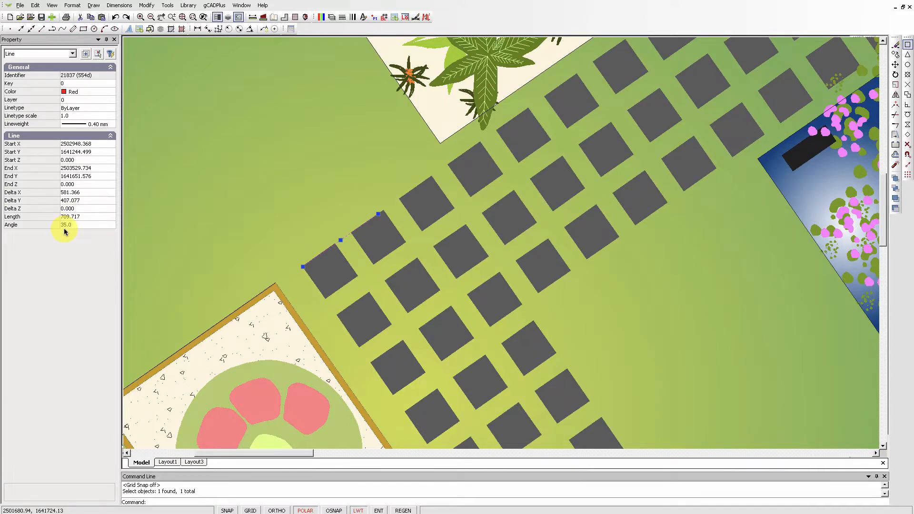
key("Escape")
Rotate the separate Z-shaped paving layout beside the garden plan by 35 degrees about its lower-left corner
scroll(164, 241, "down", 2)
scroll(160, 242, "down", 2)
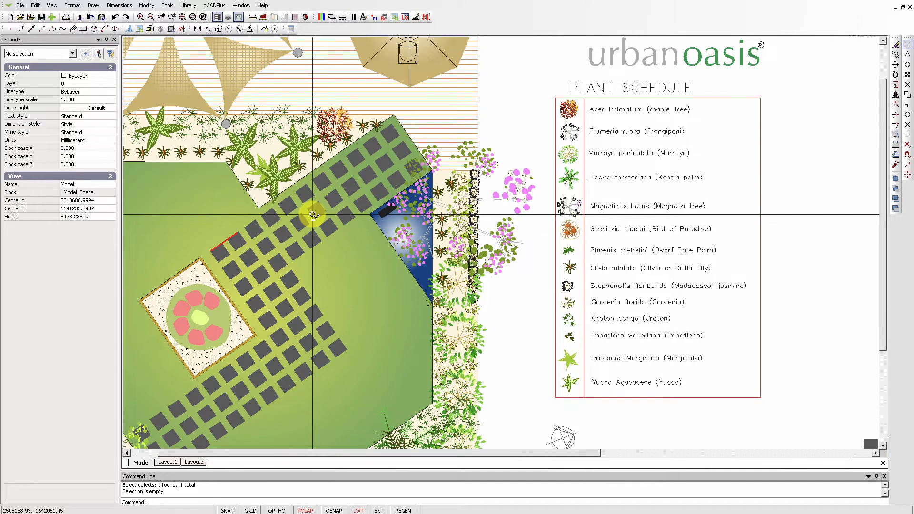
scroll(312, 213, "down", 1)
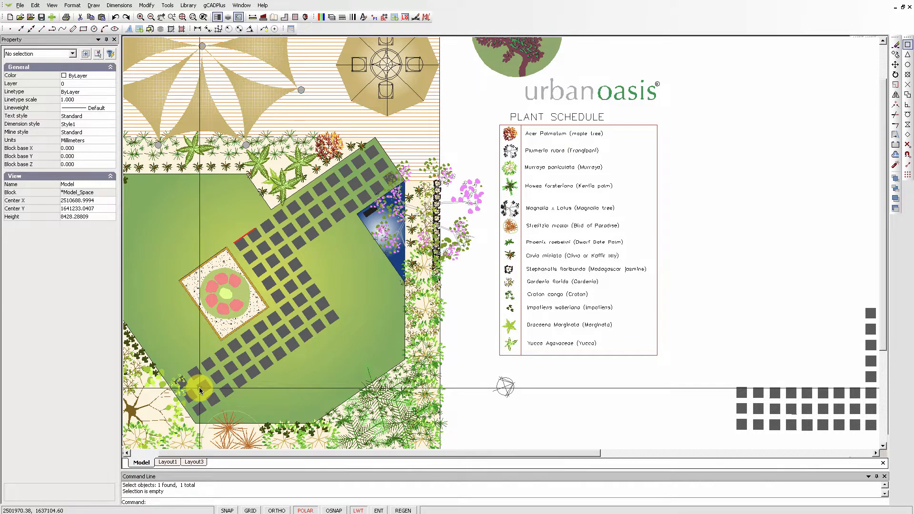
scroll(293, 338, "down", 1)
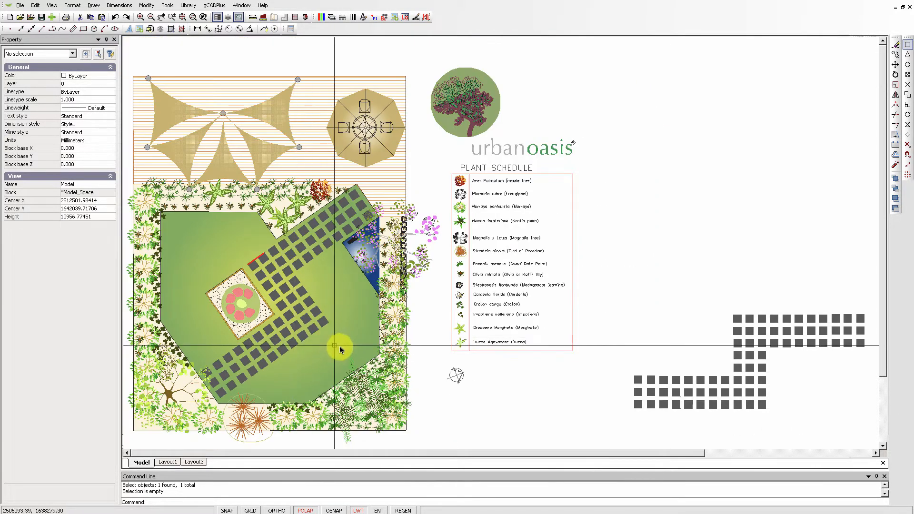
middle_click_drag(338, 346, 279, 305)
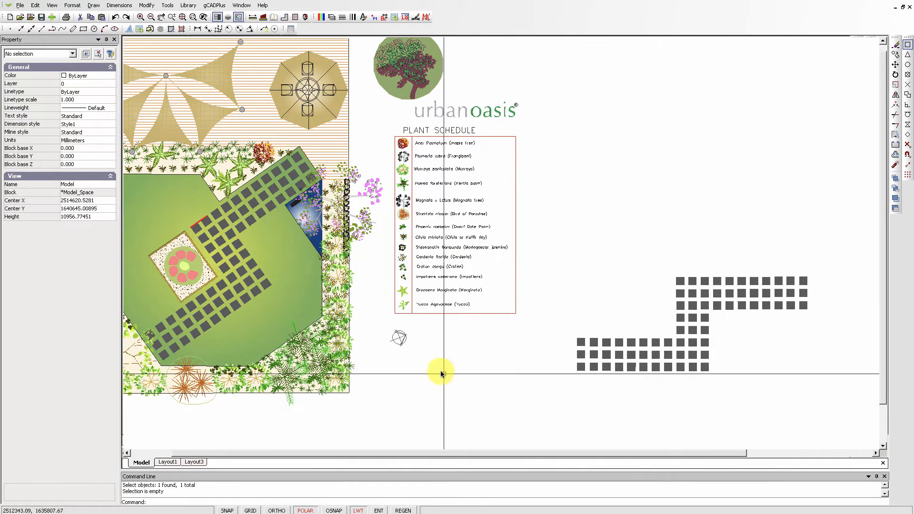
scroll(414, 352, "down", 2)
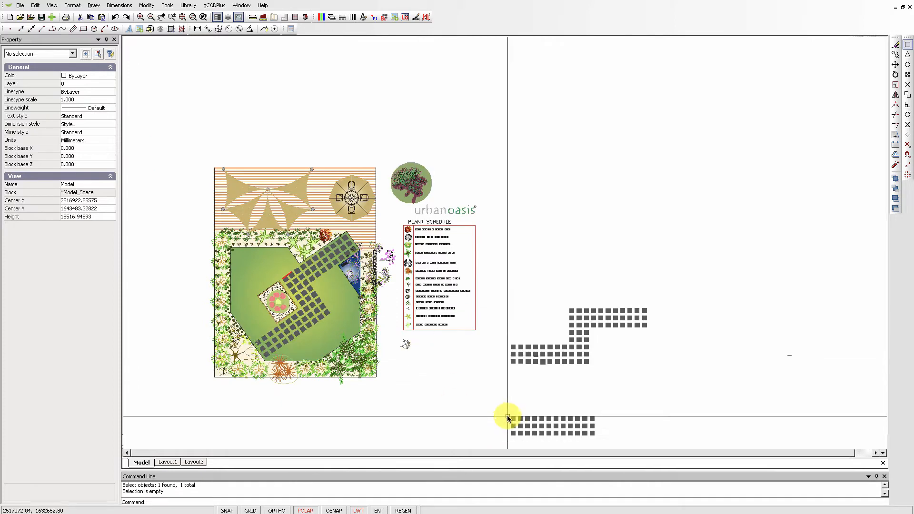
middle_click_drag(514, 400, 484, 345)
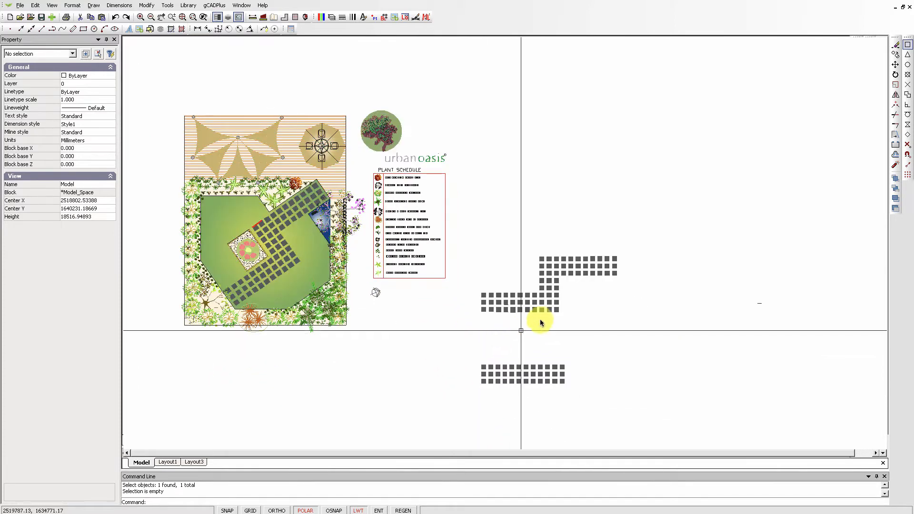
left_click(633, 336)
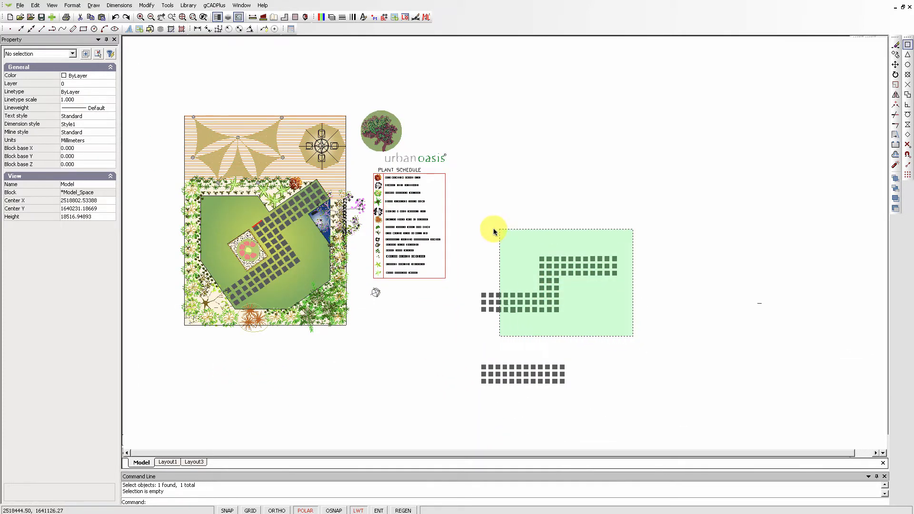
left_click(478, 227)
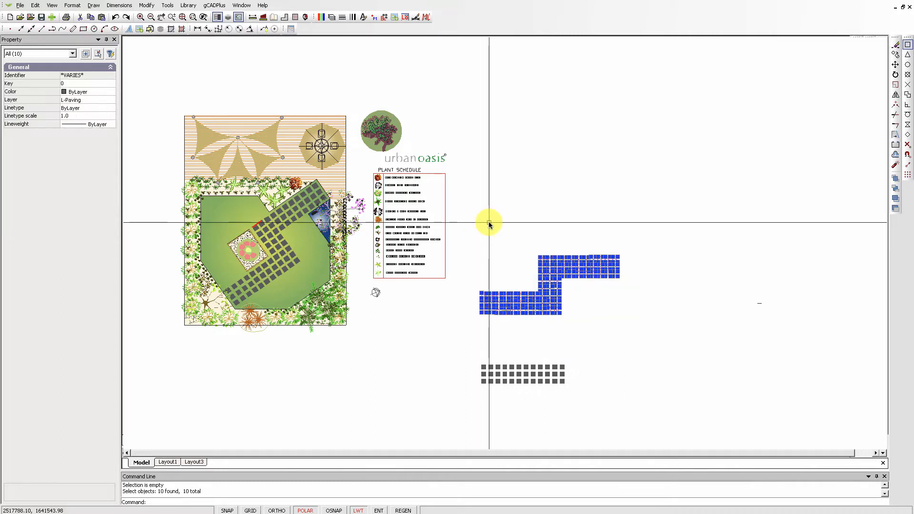
right_click(555, 294)
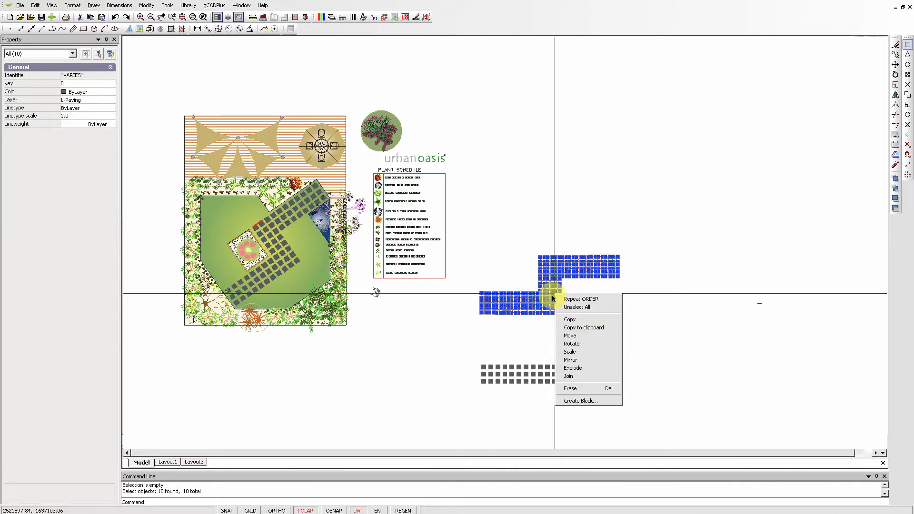
left_click(571, 344)
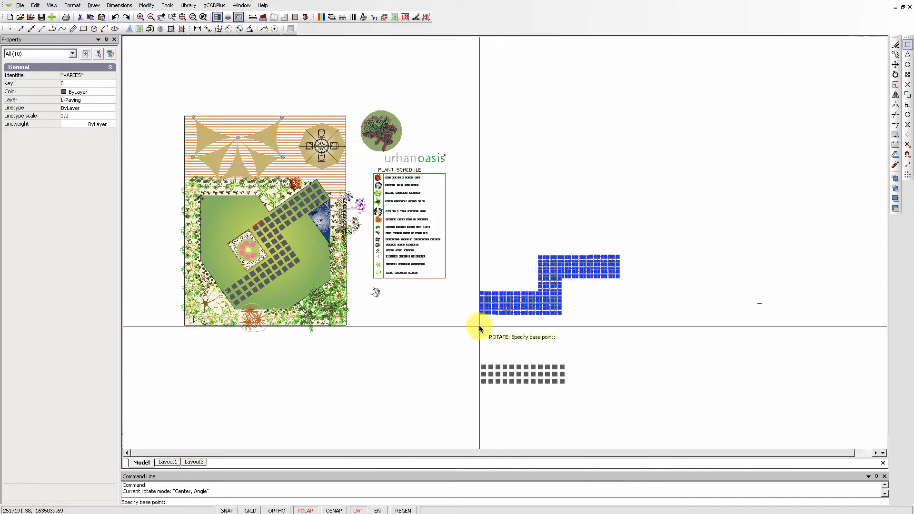
scroll(479, 327, "up", 5)
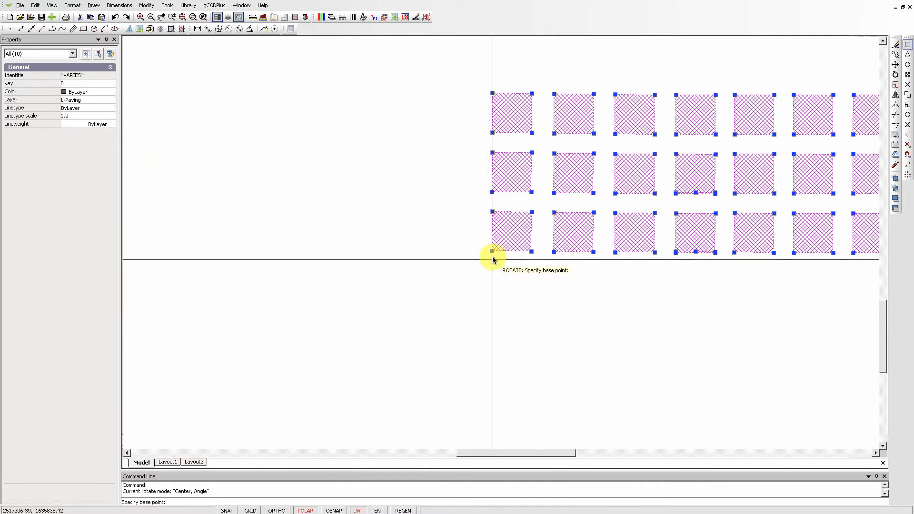
left_click(492, 251)
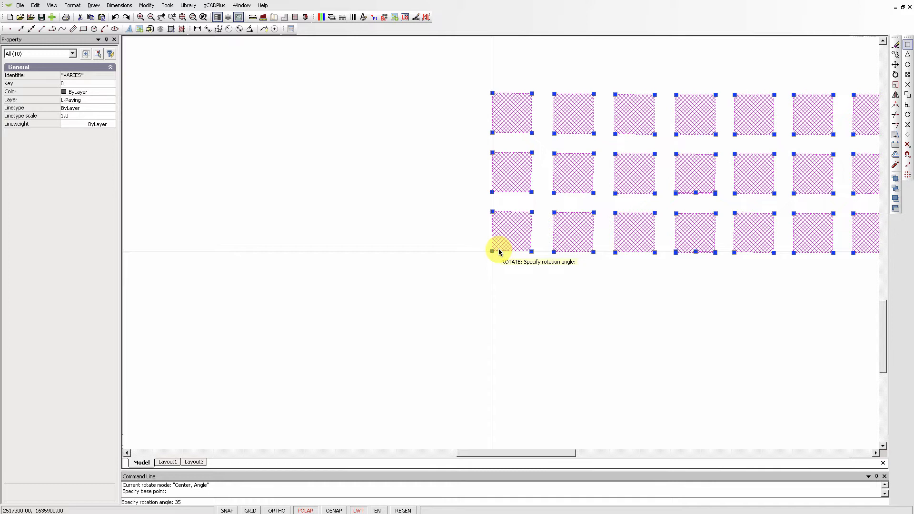
key("Return")
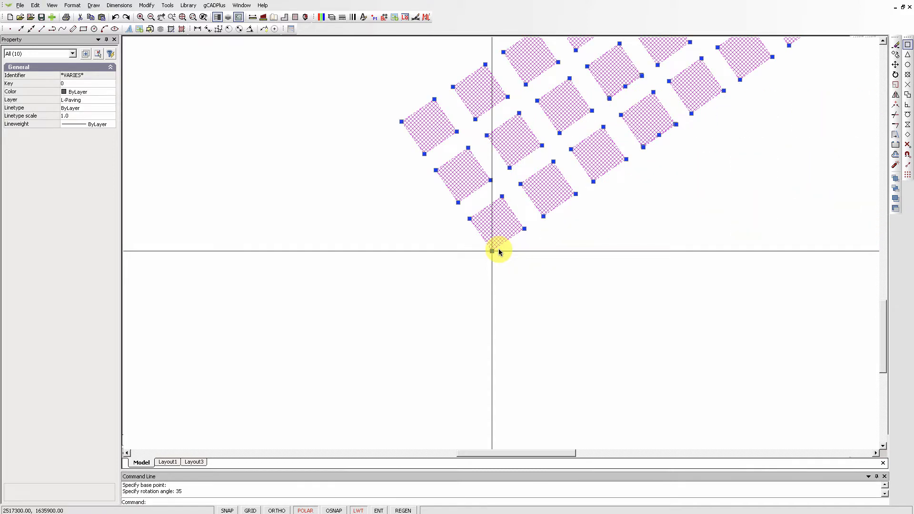
scroll(499, 252, "down", 5)
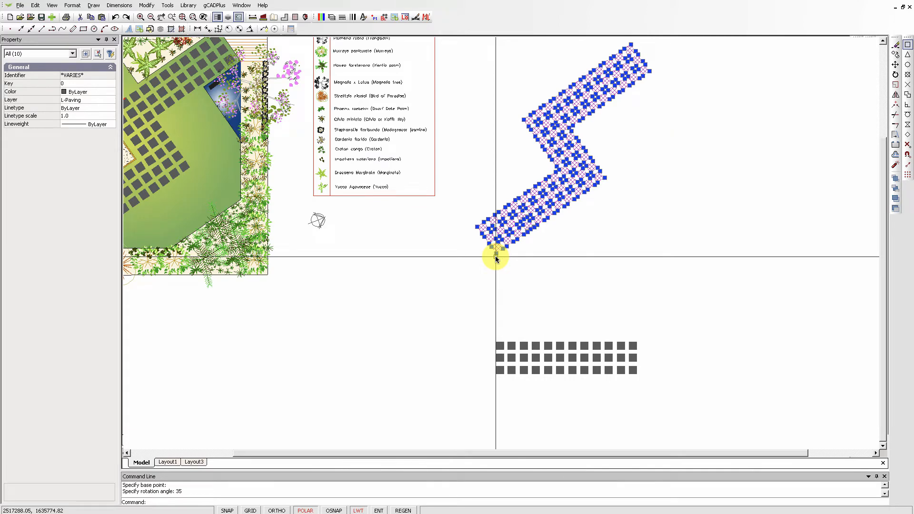
key("Escape")
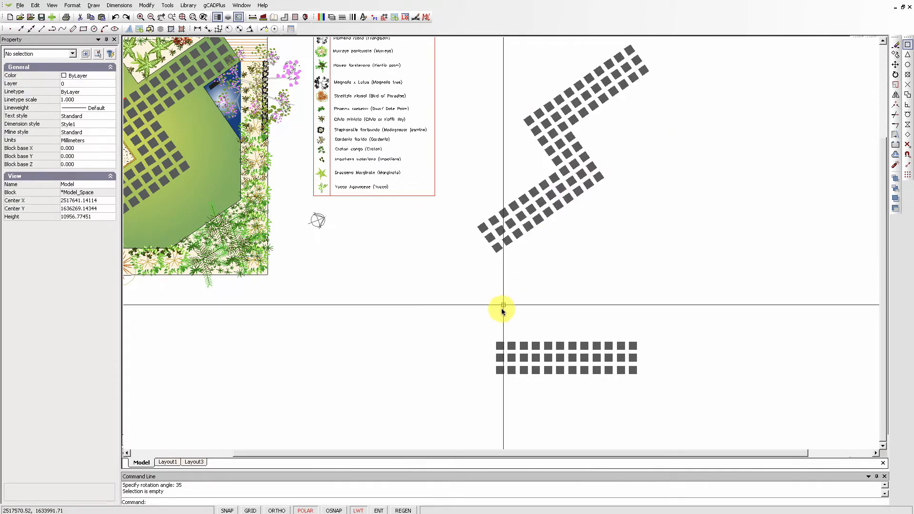
Review the polar tracking angles and distance step in the drafting settings without changing them
middle_click_drag(468, 287, 454, 274)
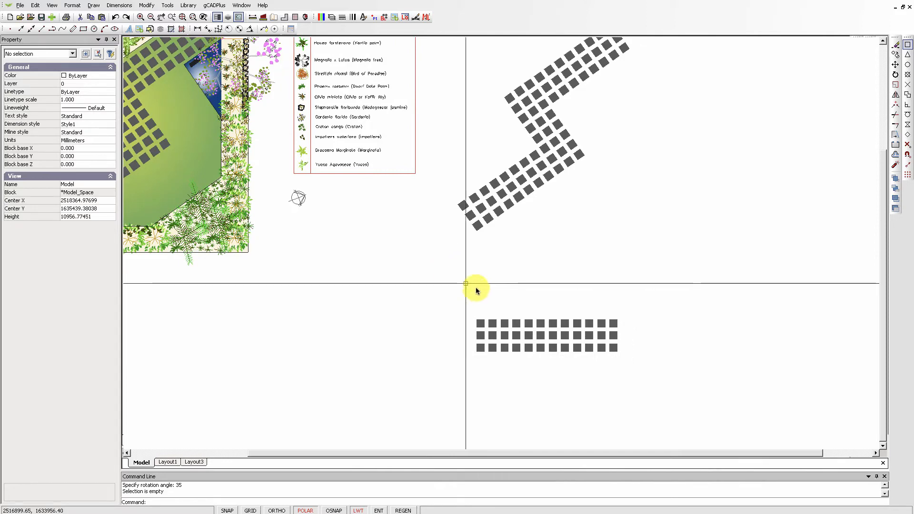
middle_click_drag(430, 239, 427, 235)
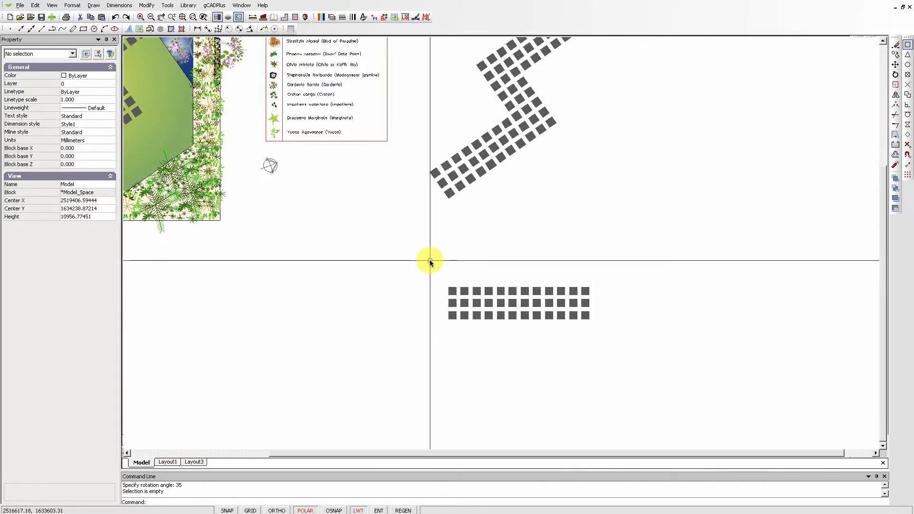
right_click(340, 343)
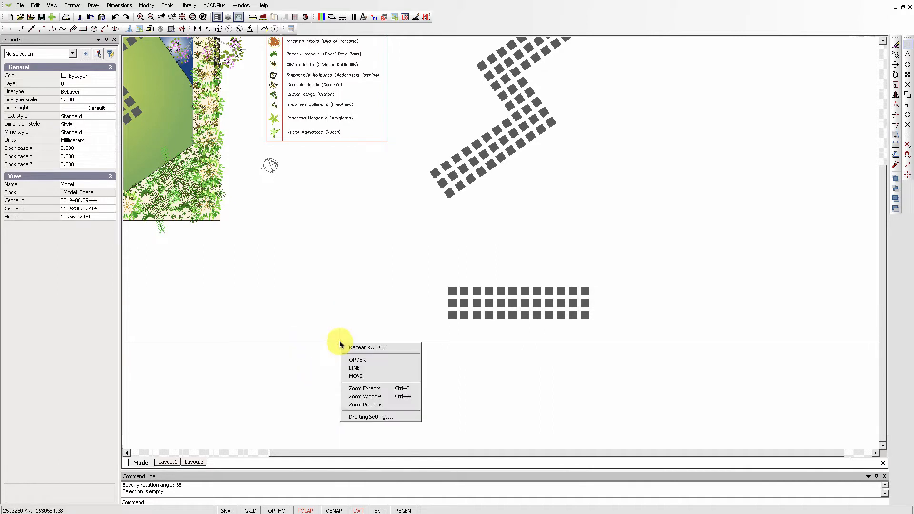
left_click(370, 417)
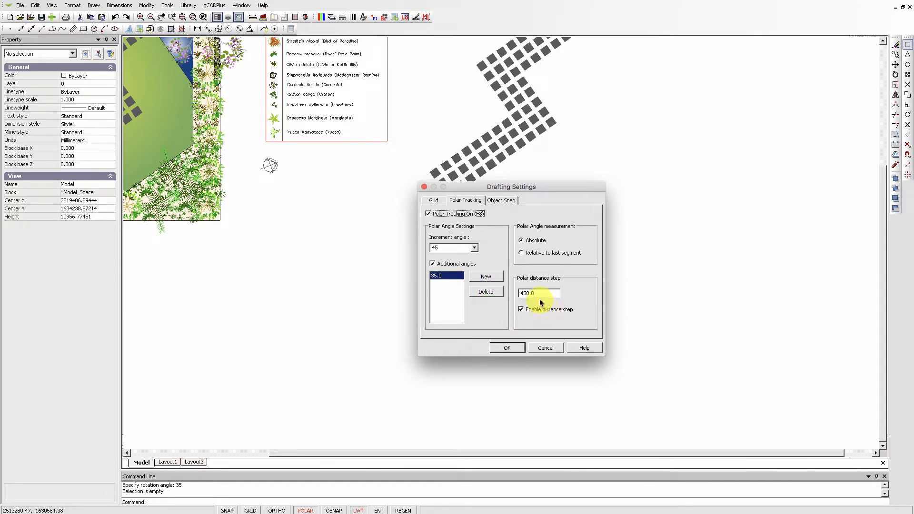
left_click(545, 348)
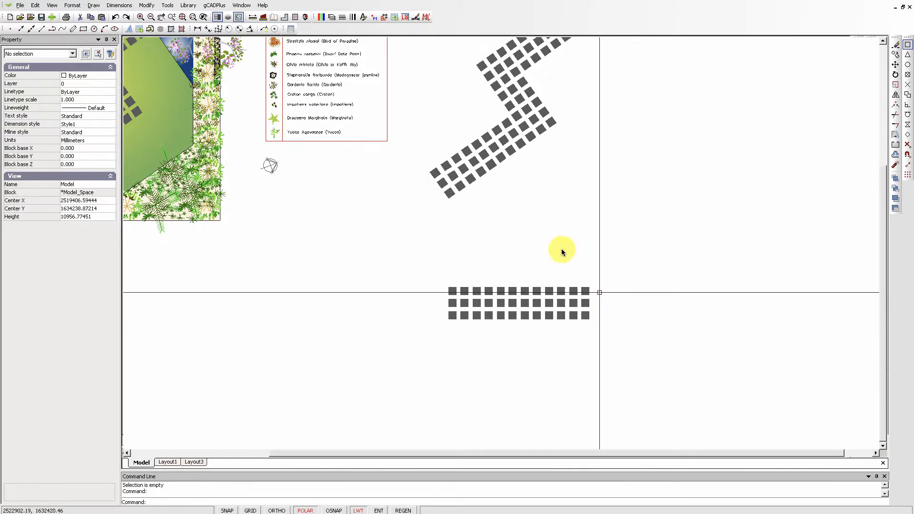
Undo the rotation of the Z-shaped paving layout
scroll(541, 157, "down", 2)
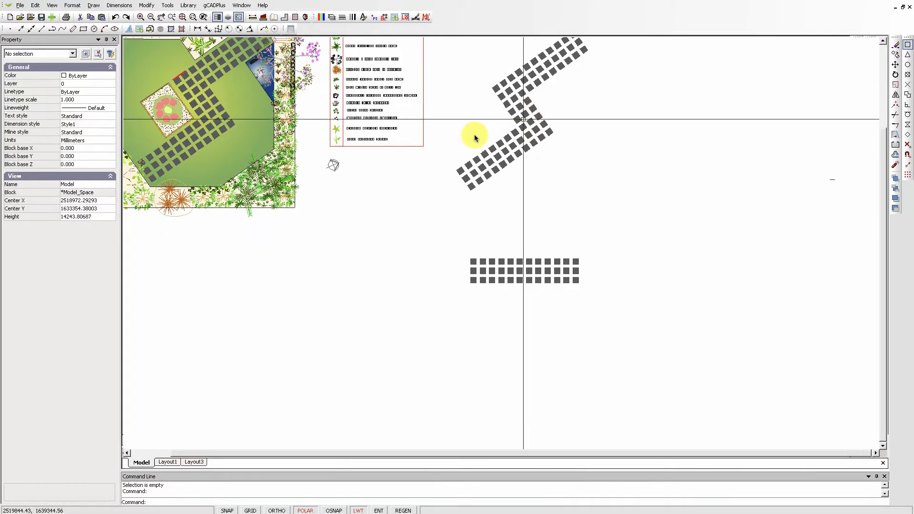
left_click(117, 17)
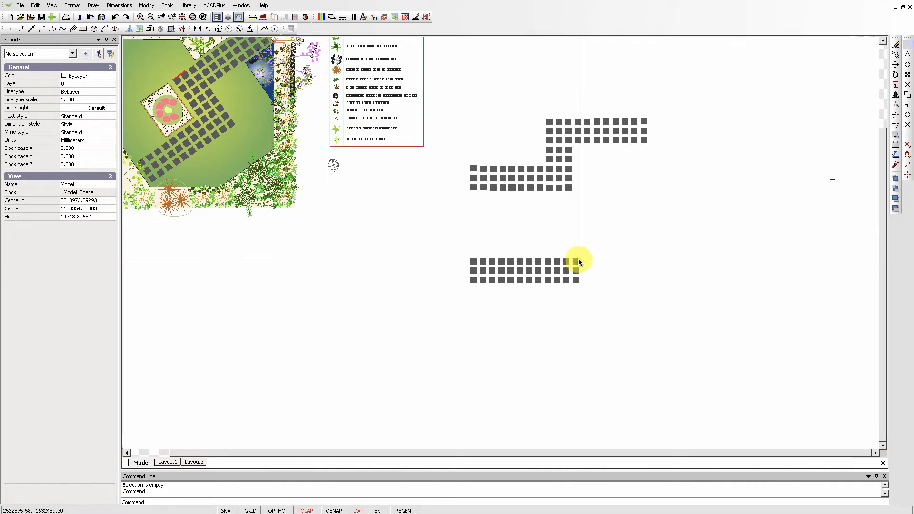
Copy the three rightmost pavers of the straight path's upper row upward three times at 450 mm spacing
scroll(577, 258, "up", 3)
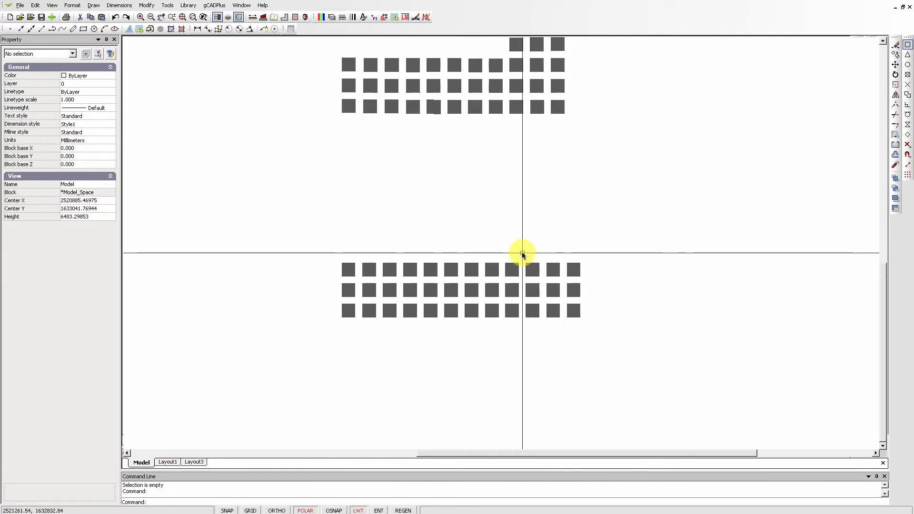
left_click_drag(523, 252, 583, 283)
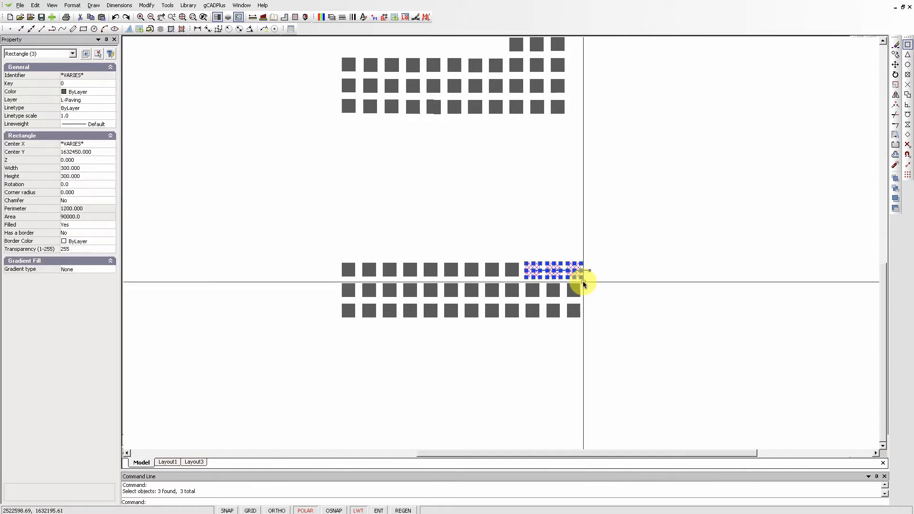
right_click(584, 284)
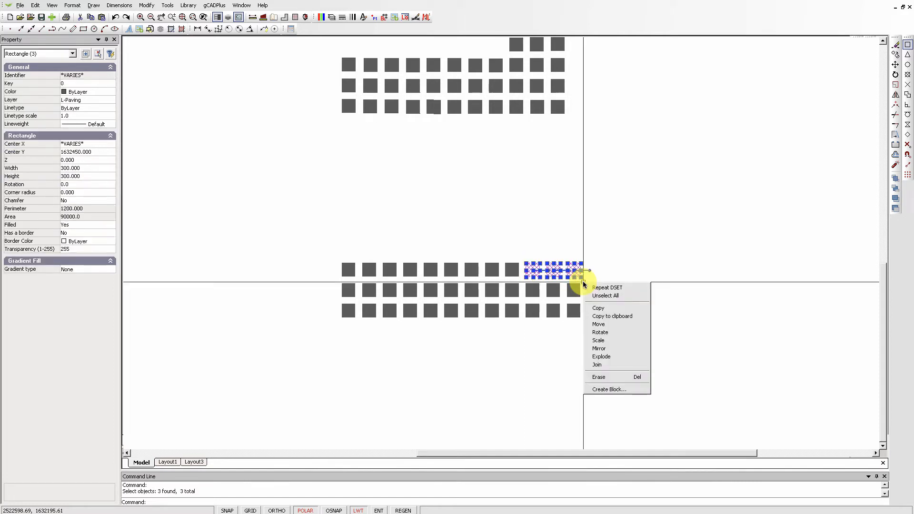
left_click(603, 312)
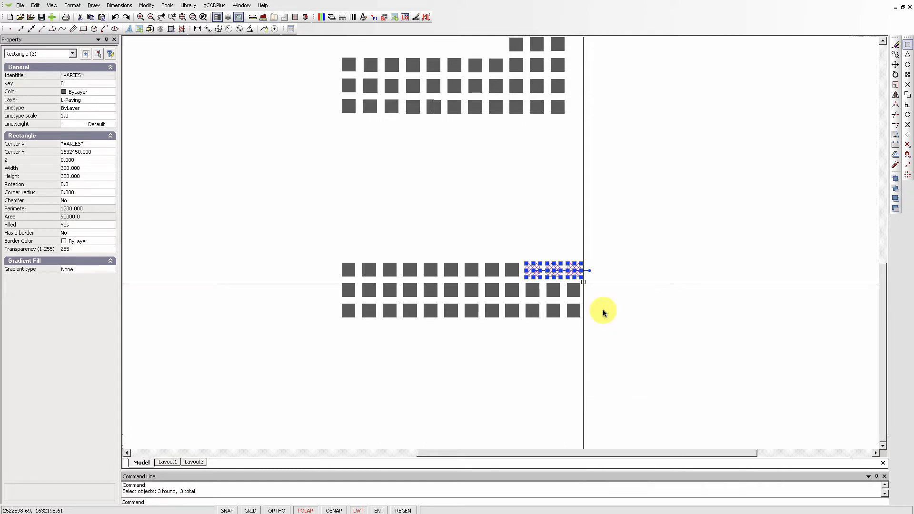
left_click(527, 276)
scroll(527, 277, "up", 3)
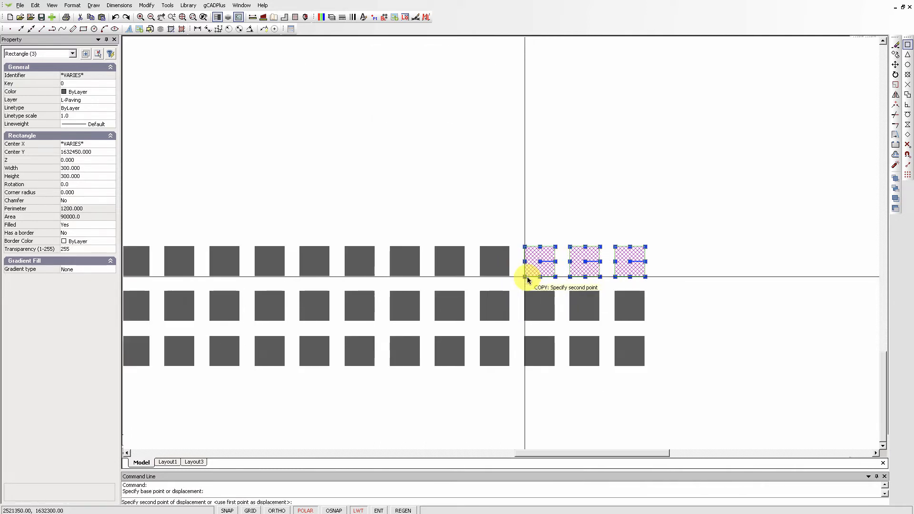
left_click(527, 240)
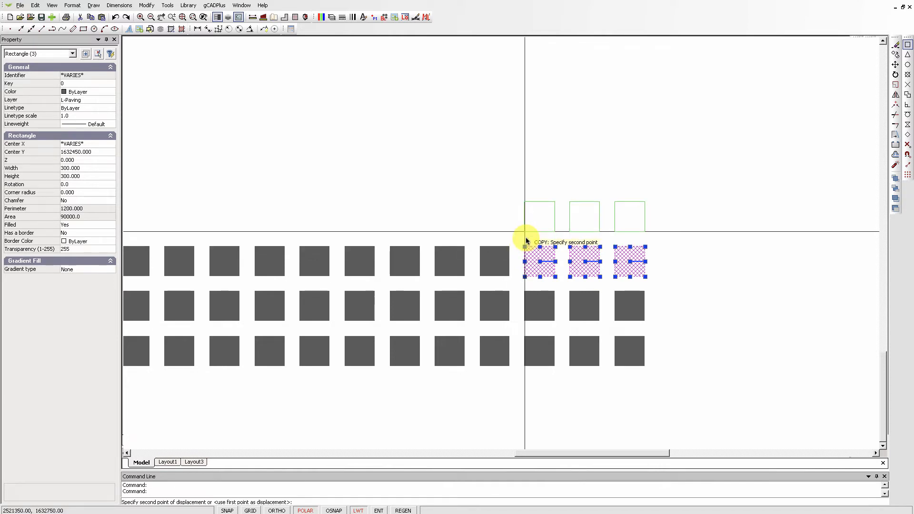
left_click(526, 191)
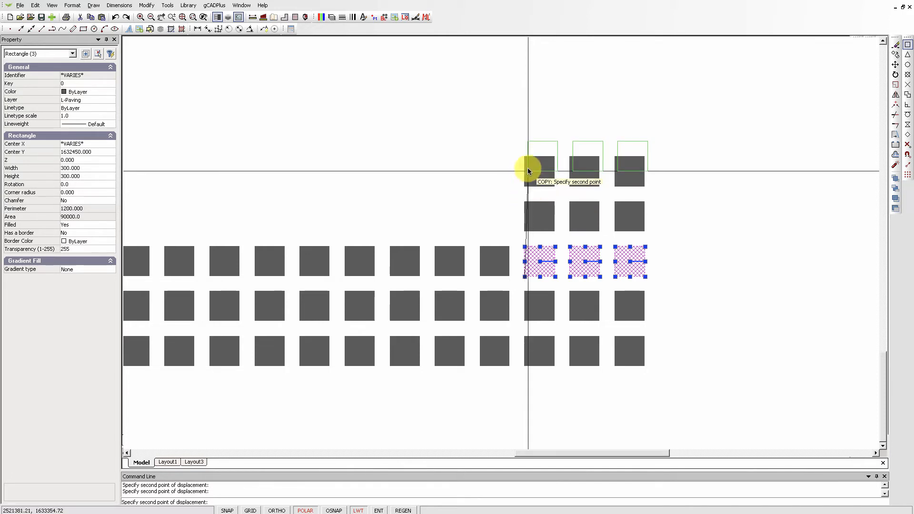
left_click(527, 151)
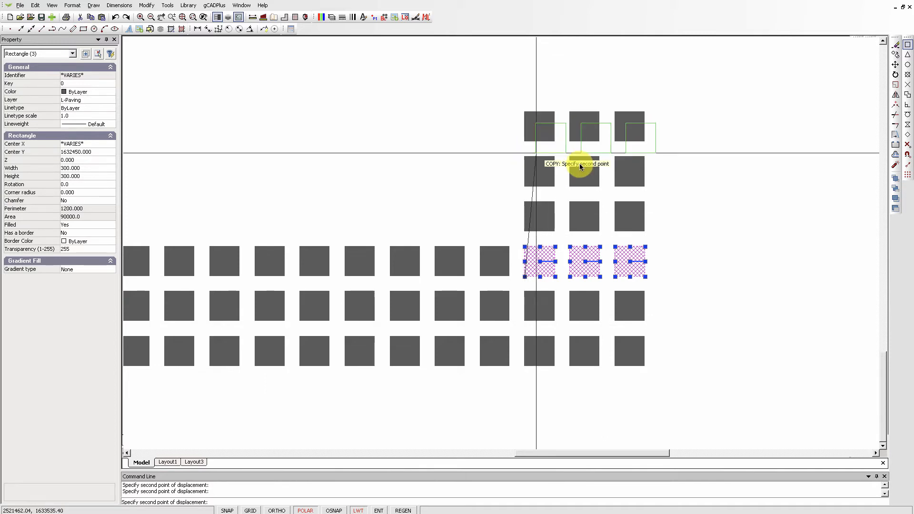
right_click(664, 185)
left_click(675, 190)
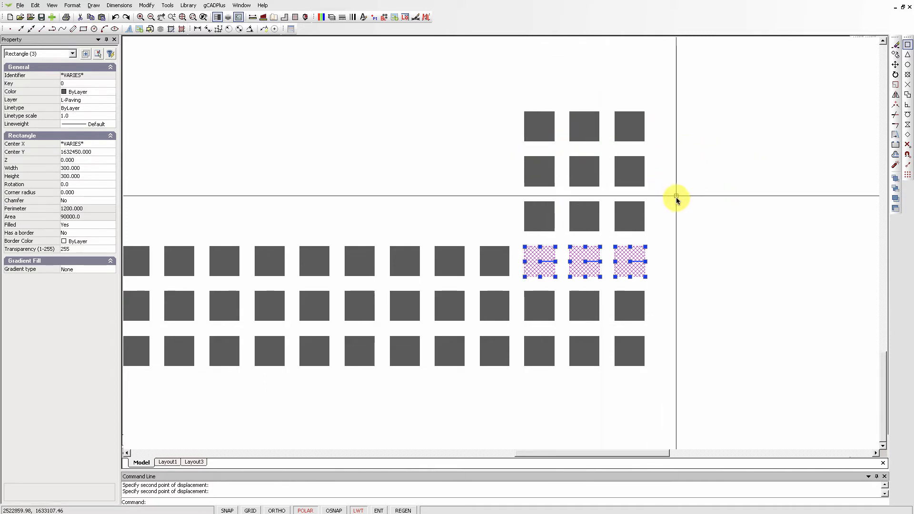
right_click(677, 199)
left_click(692, 214)
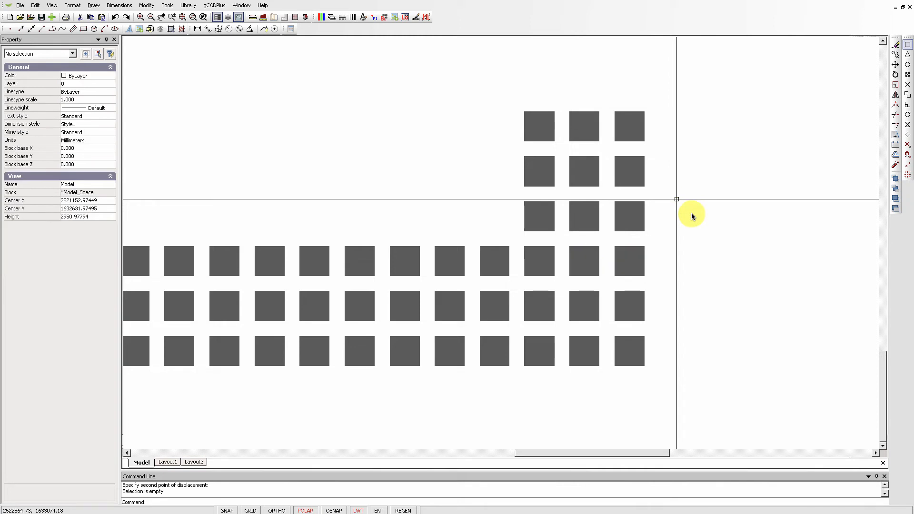
Check the polar increment angle, additional angle and distance step in the drafting settings, leaving them as they are
right_click(709, 261)
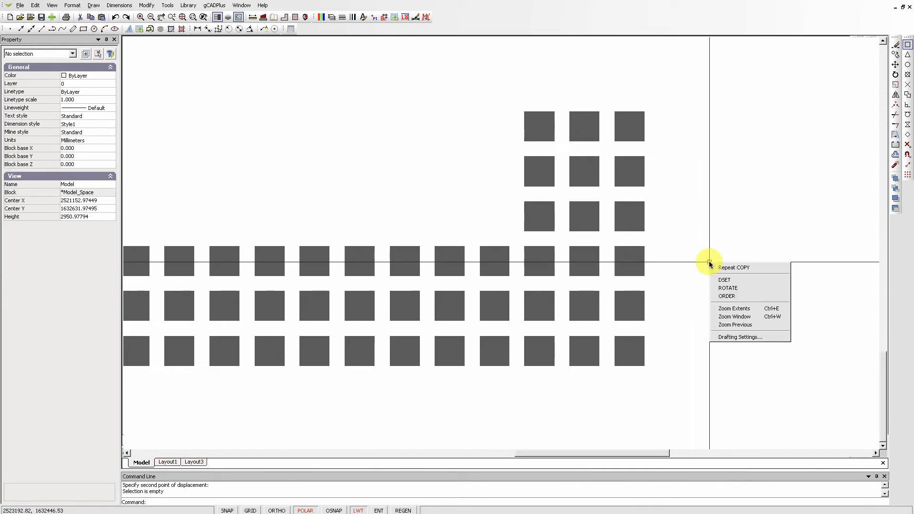
left_click(737, 337)
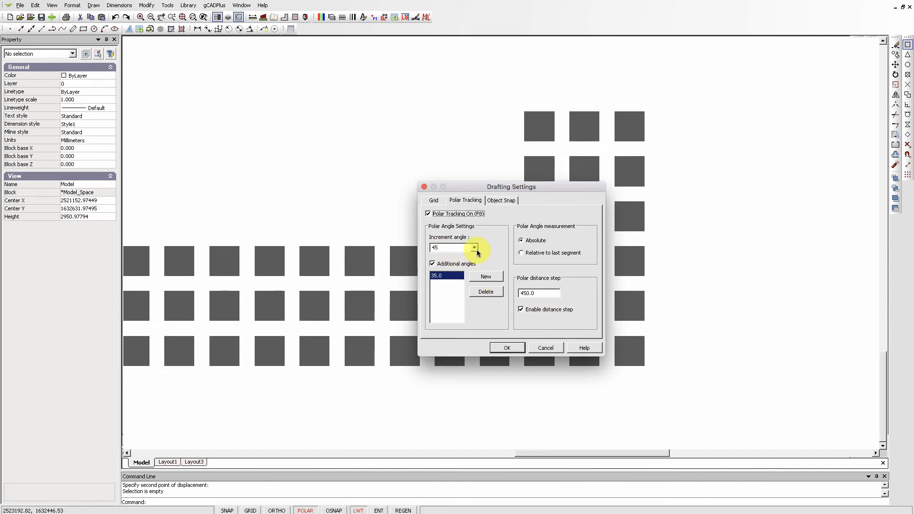
left_click(548, 350)
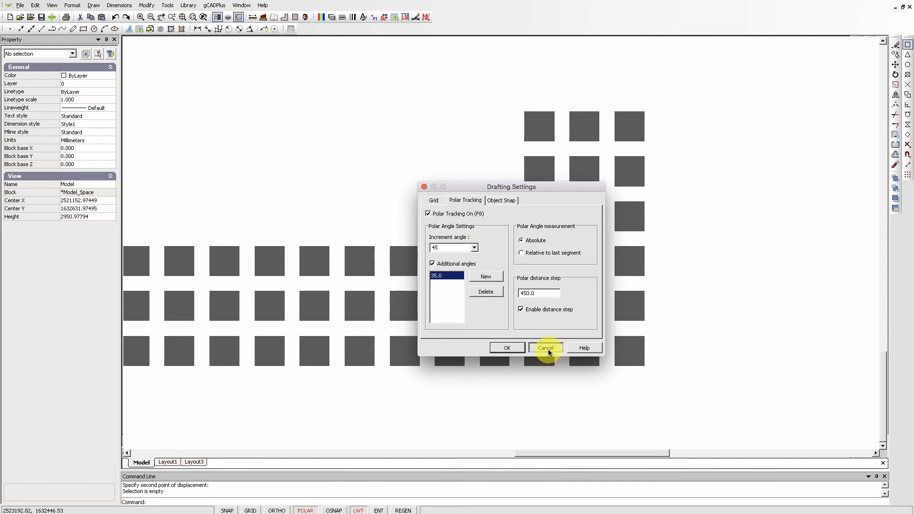
Compare the unrotated paver layouts with the angled paving path on the garden plan
scroll(551, 378, "down", 3)
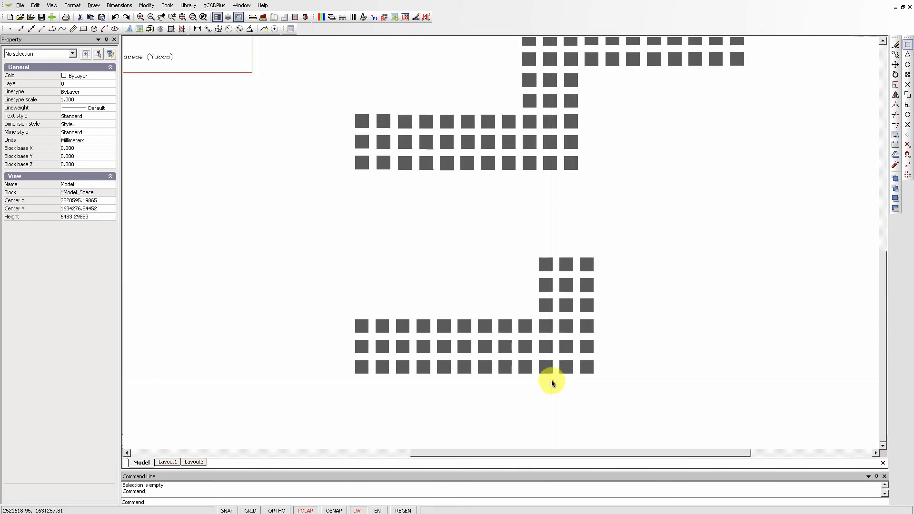
scroll(551, 381, "down", 2)
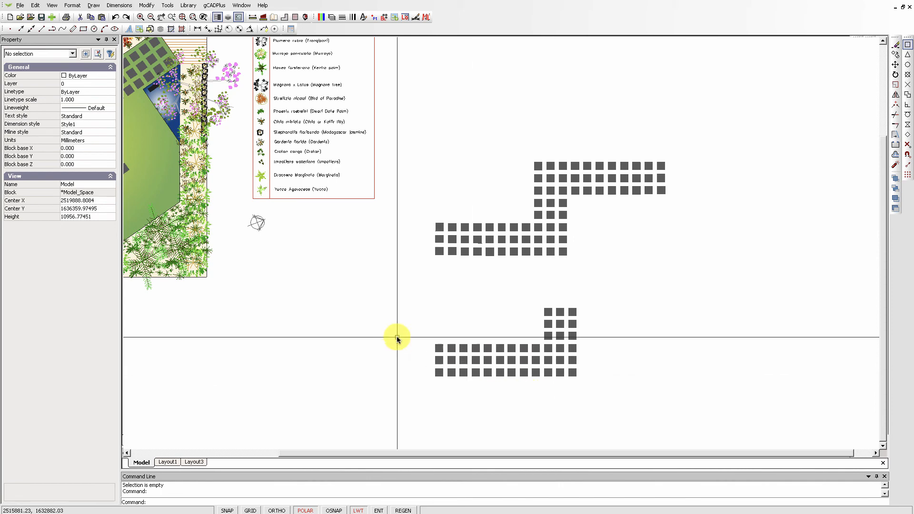
middle_click_drag(418, 337, 584, 361)
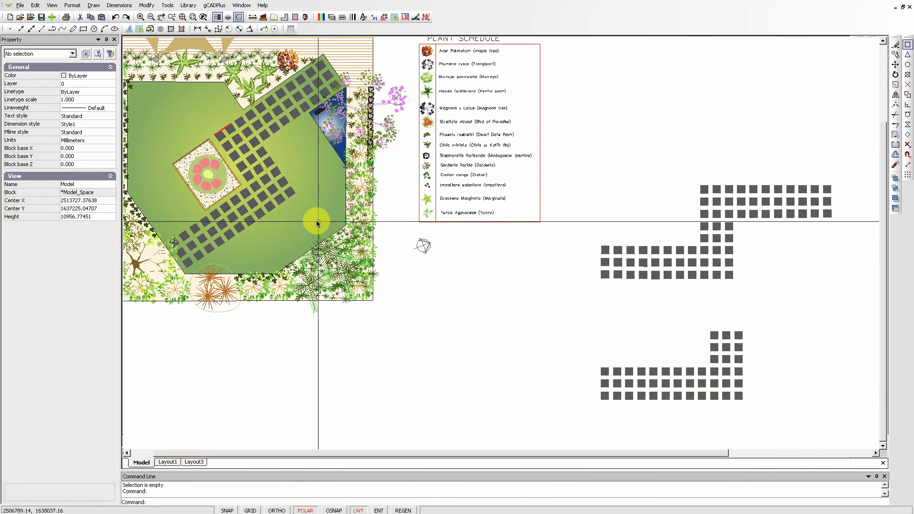
middle_click_drag(322, 220, 386, 258)
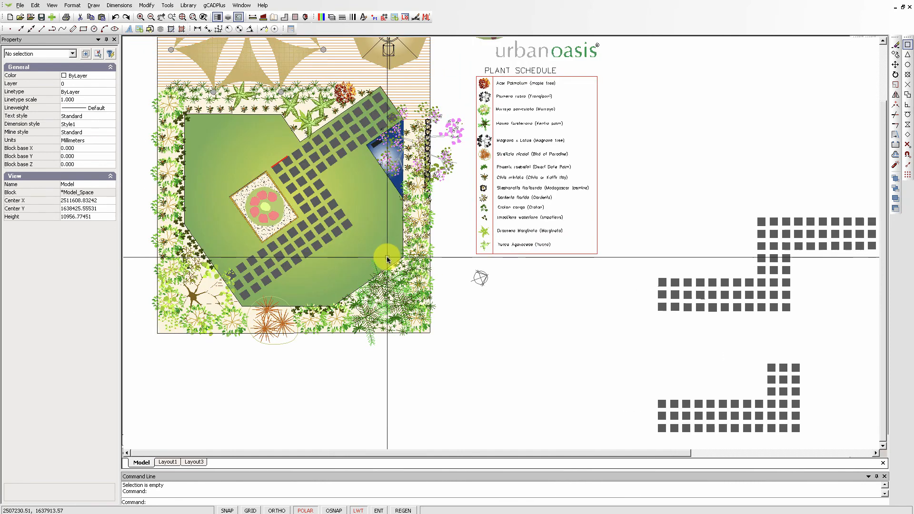